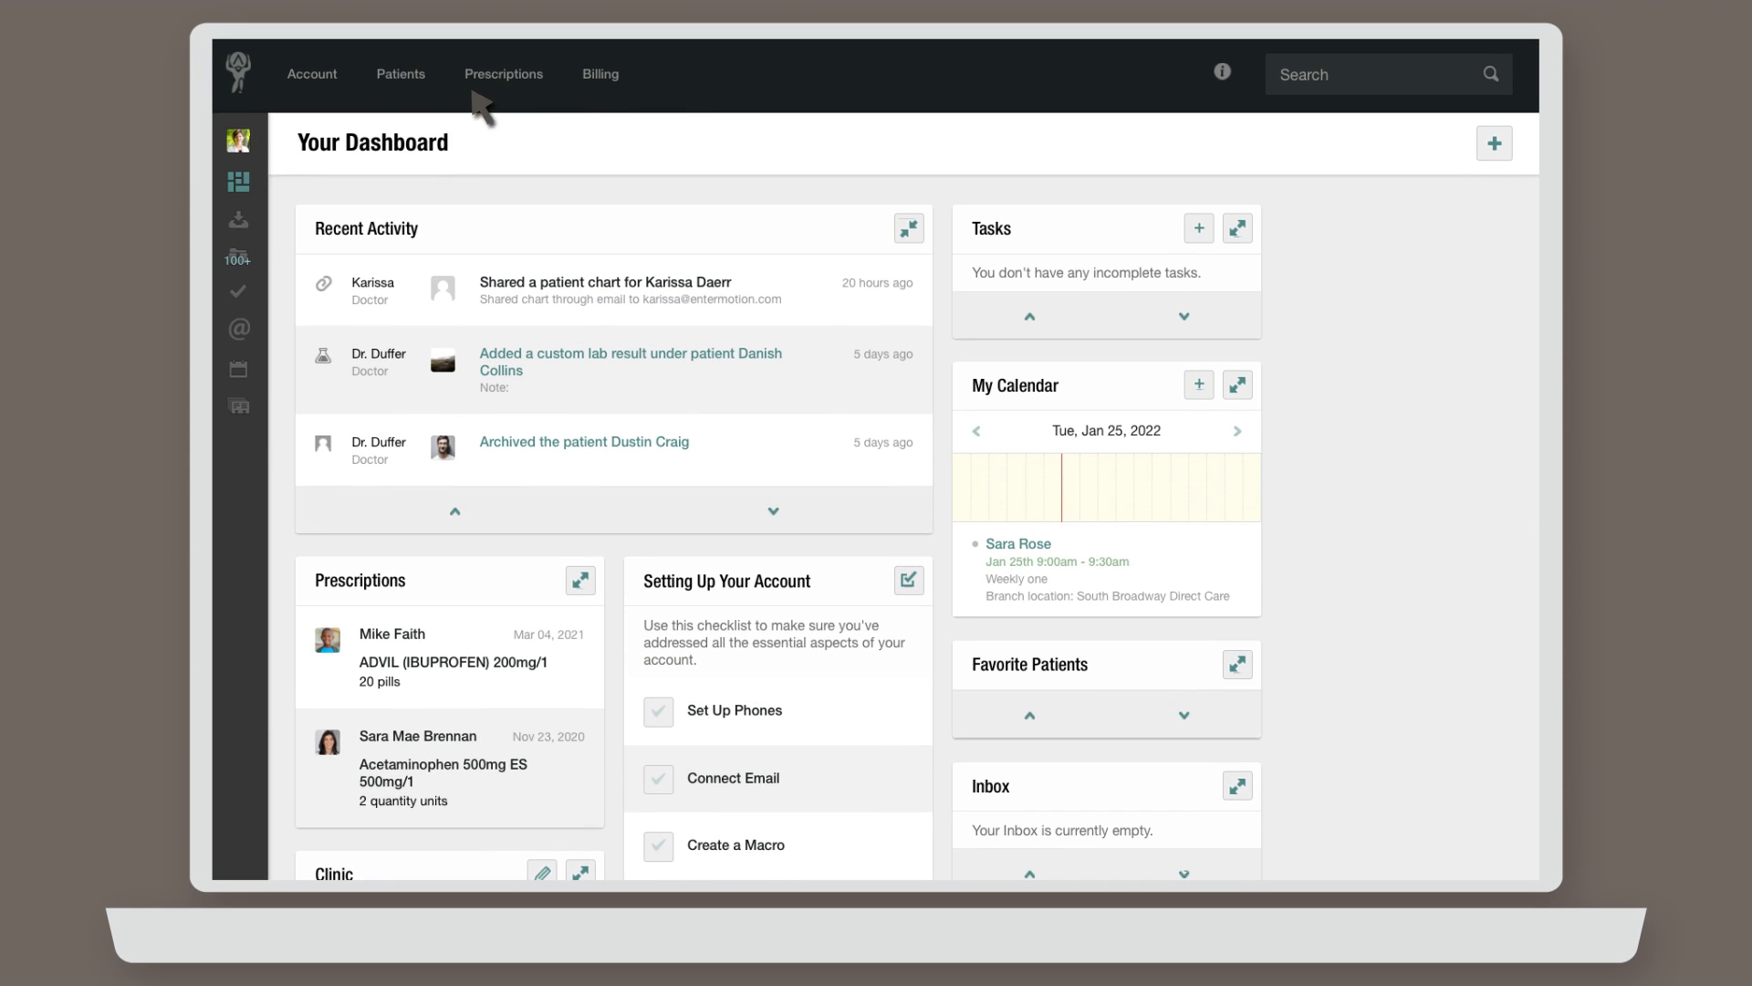
- Open the Account menu from the Atlas.md dashboard navigation bar
{"action": "left_click", "coordinate": [318, 76]}
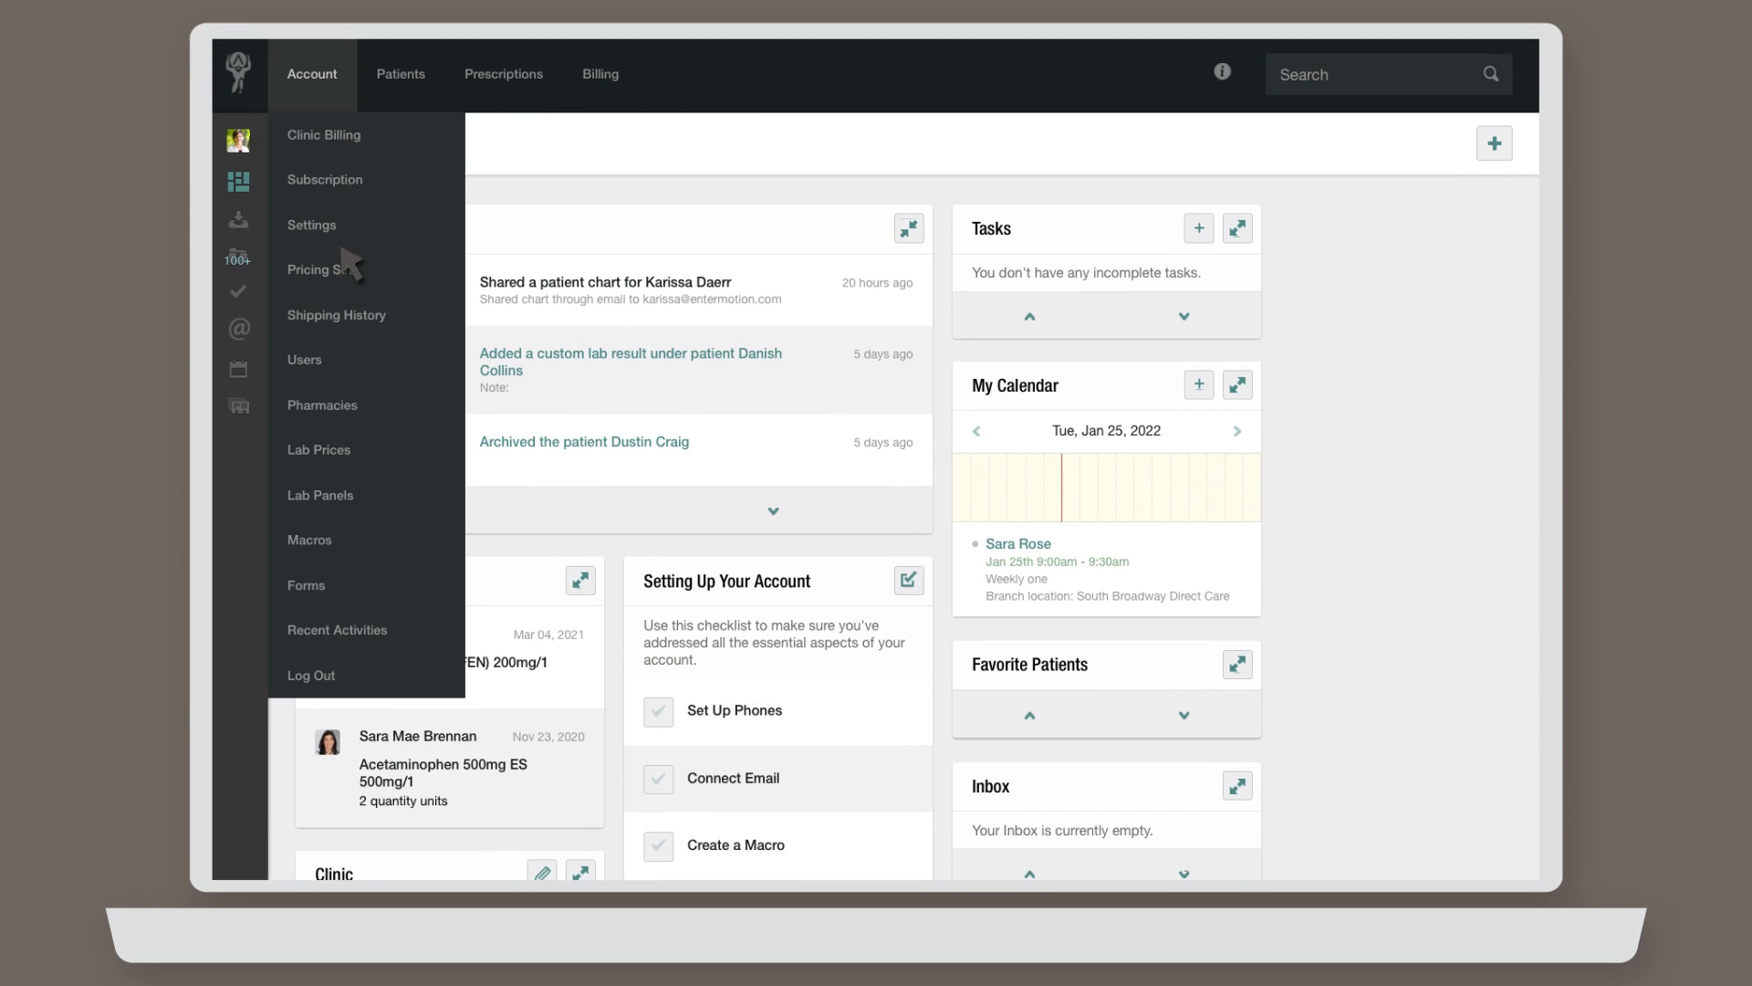
- Go to Macros and show the Shared list containing the SLE macro
{"action": "left_click", "coordinate": [329, 545]}
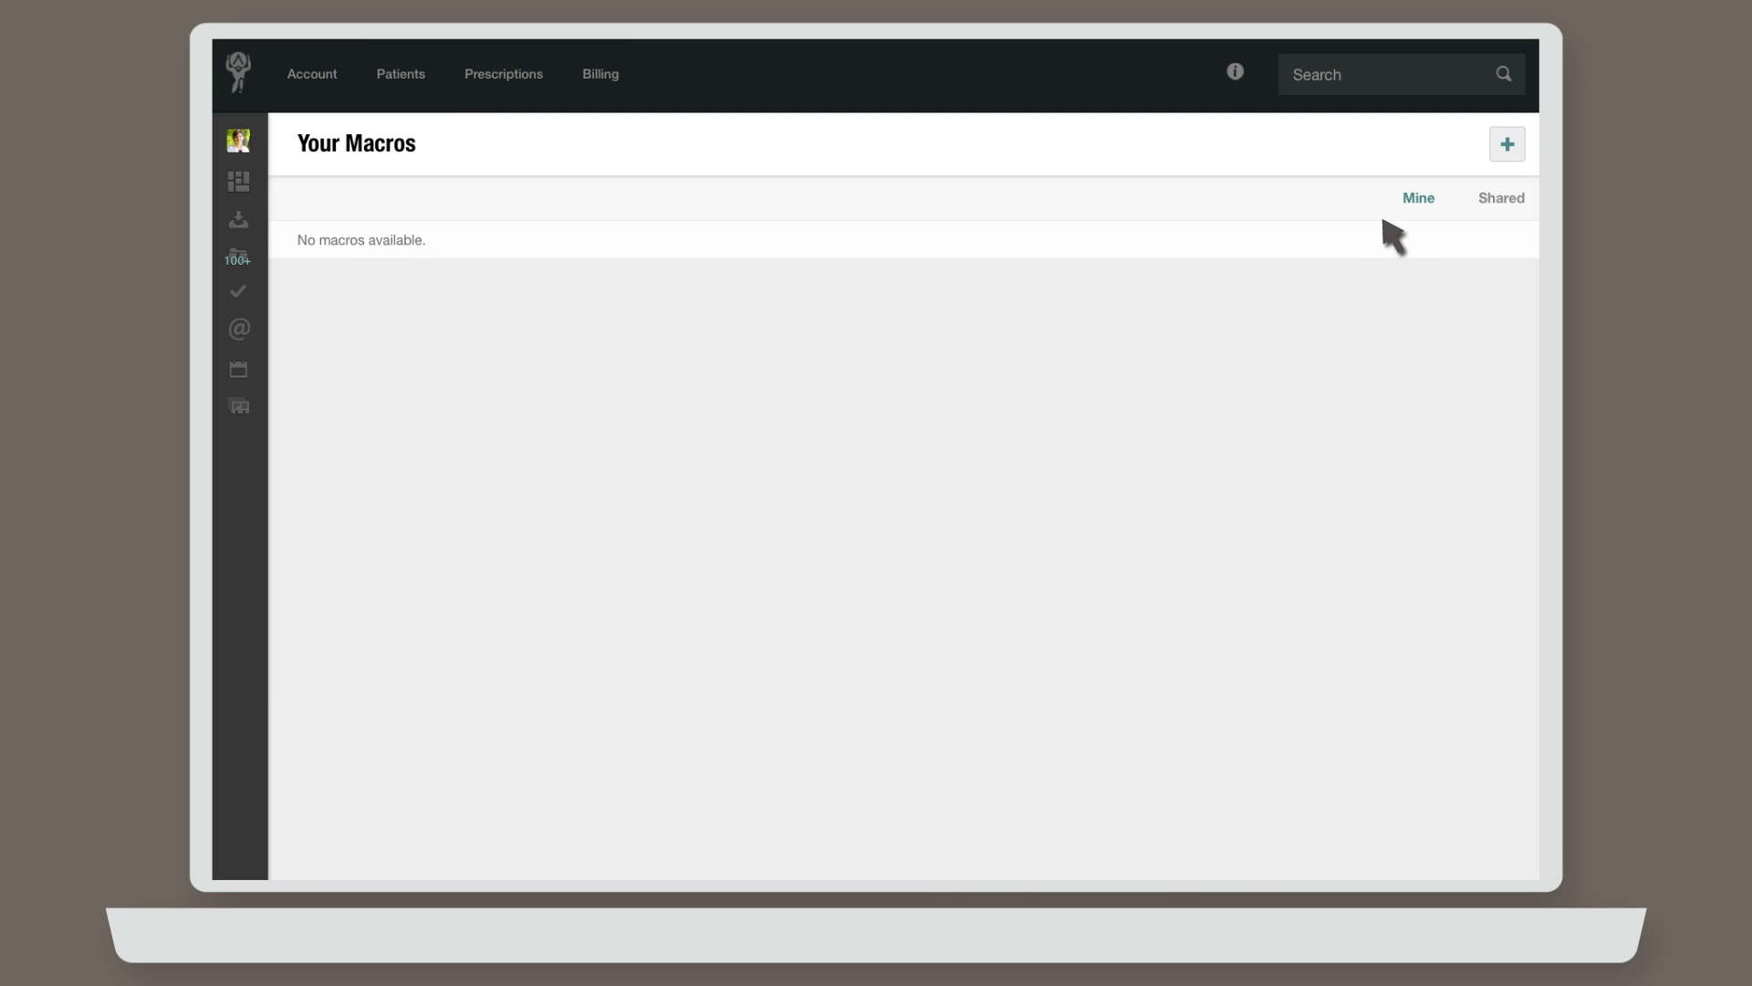
{"action": "left_click", "coordinate": [1502, 204]}
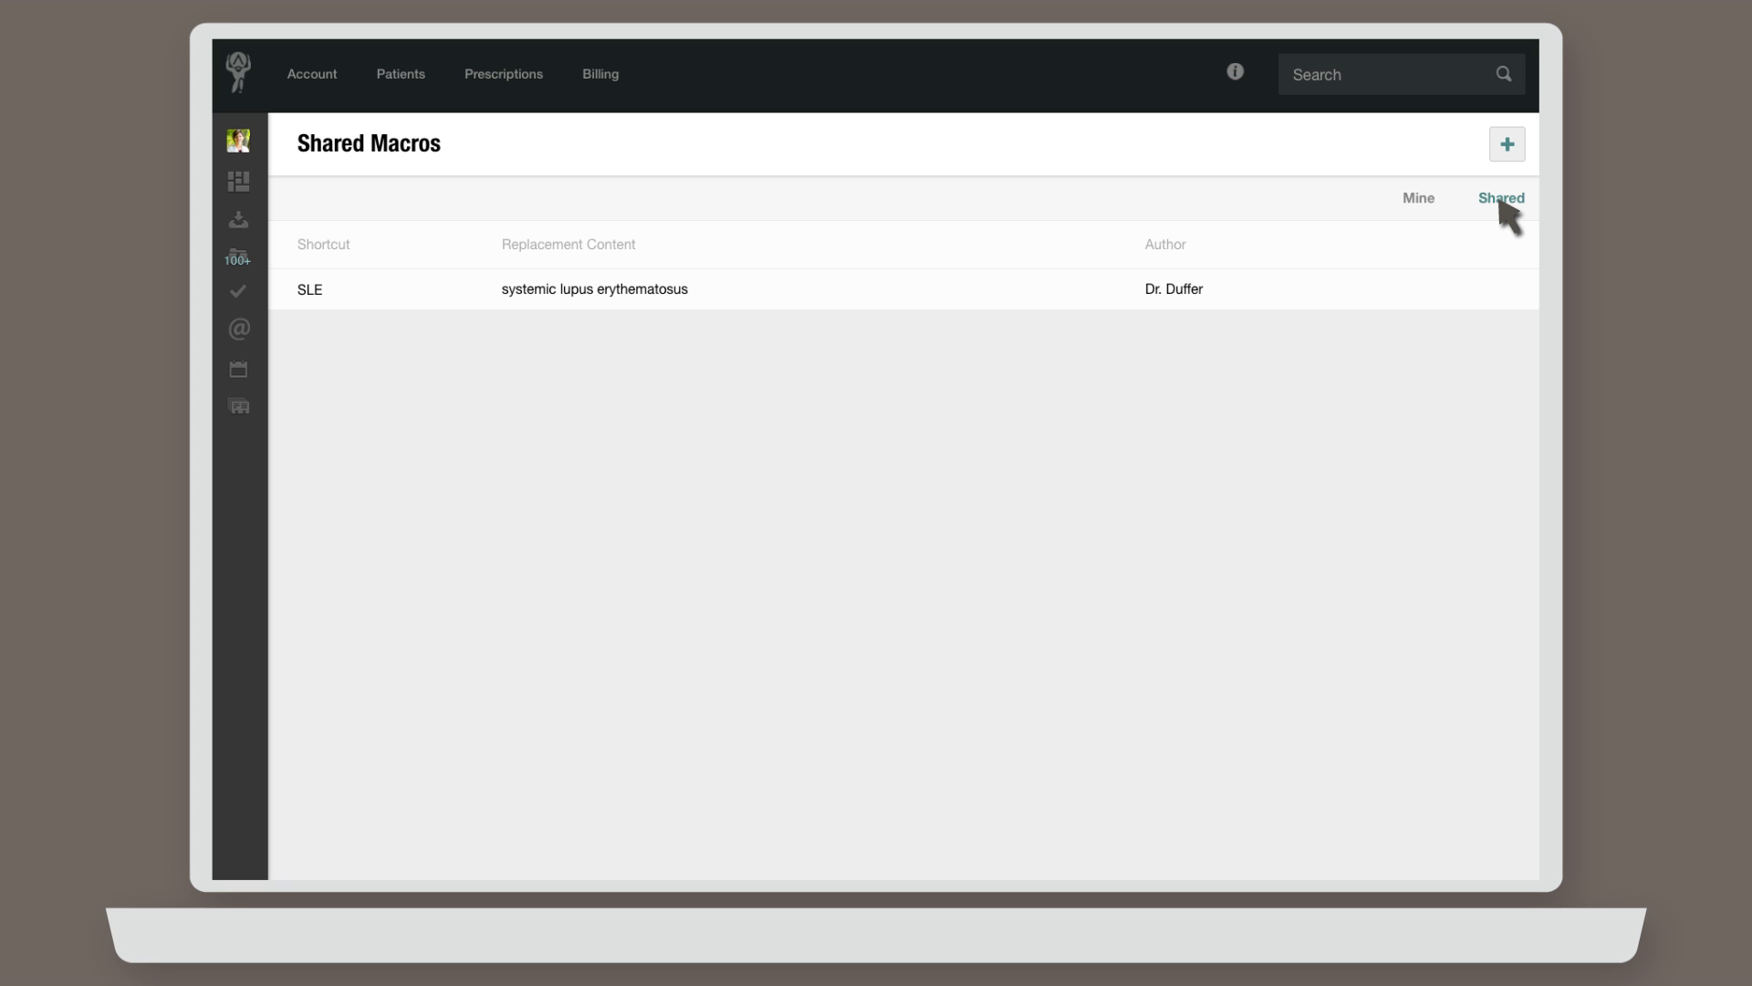
- Add macro 'npe' with content 'Normal physician exam', shared with all account users
{"action": "left_click", "coordinate": [1507, 146]}
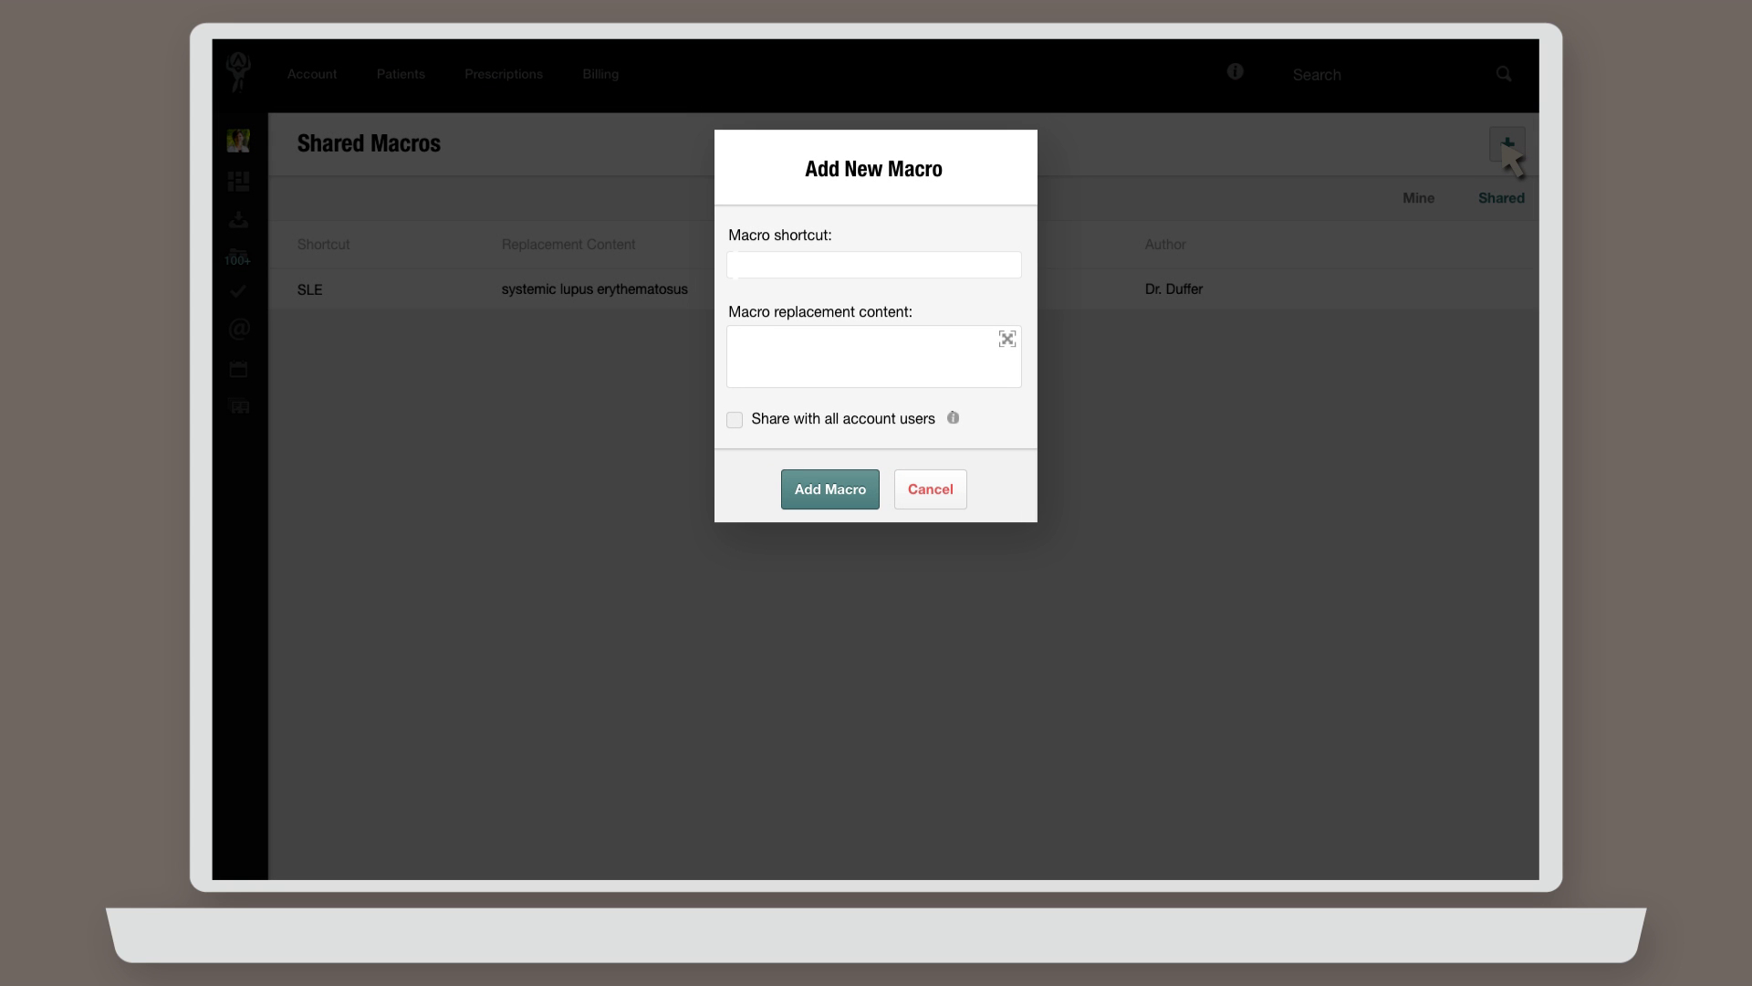
{"action": "left_click", "coordinate": [755, 275]}
{"action": "type", "text": "npe"}
{"action": "left_click", "coordinate": [746, 367]}
{"action": "type", "text": "Normal physician exam"}
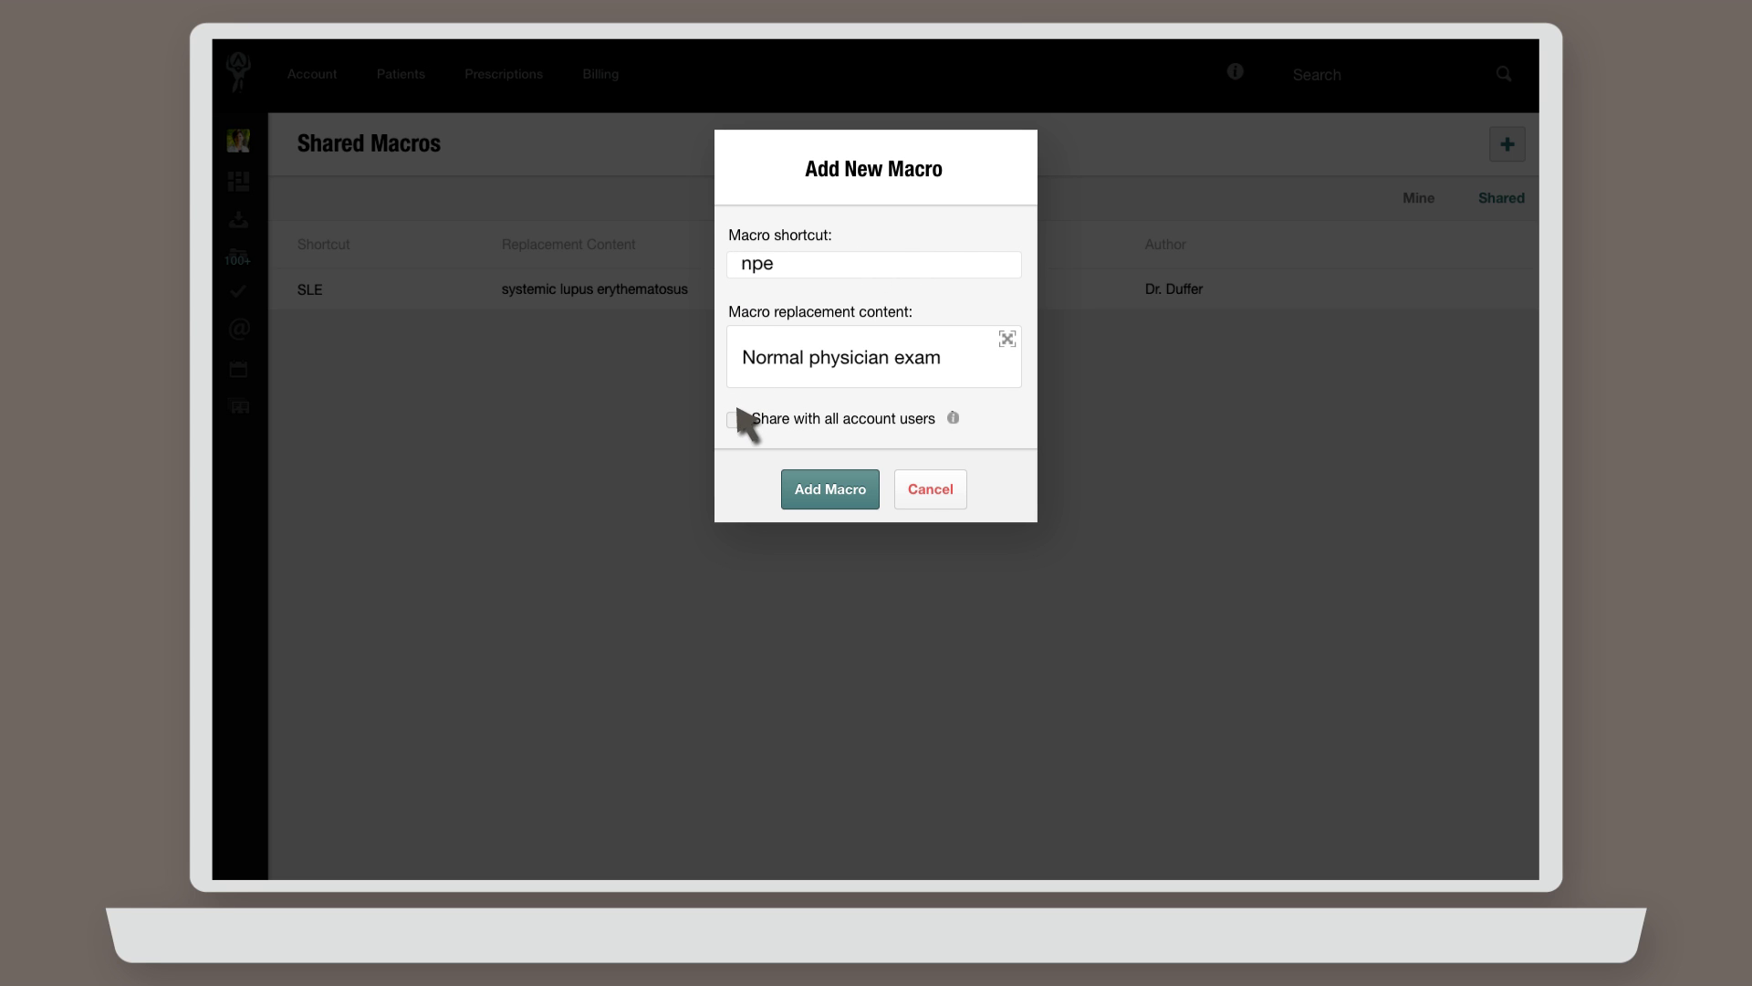
{"action": "left_click", "coordinate": [735, 418]}
{"action": "mouse_move", "coordinate": [954, 418]}
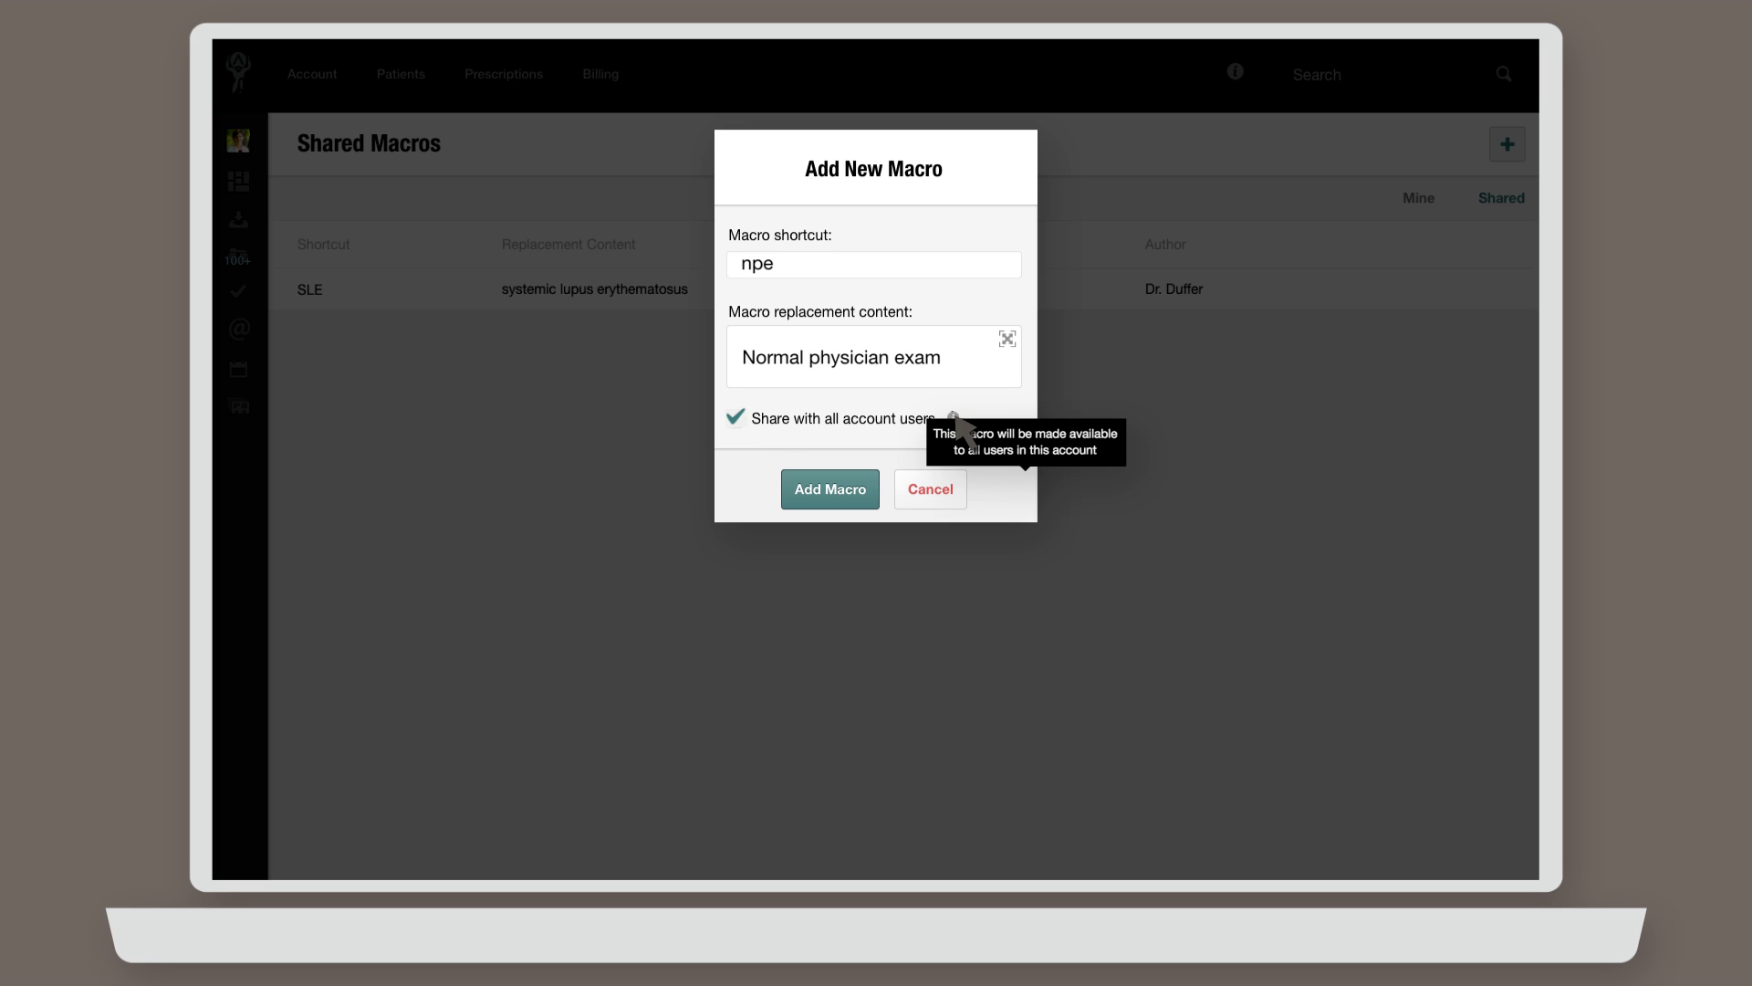
{"action": "left_click", "coordinate": [826, 492]}
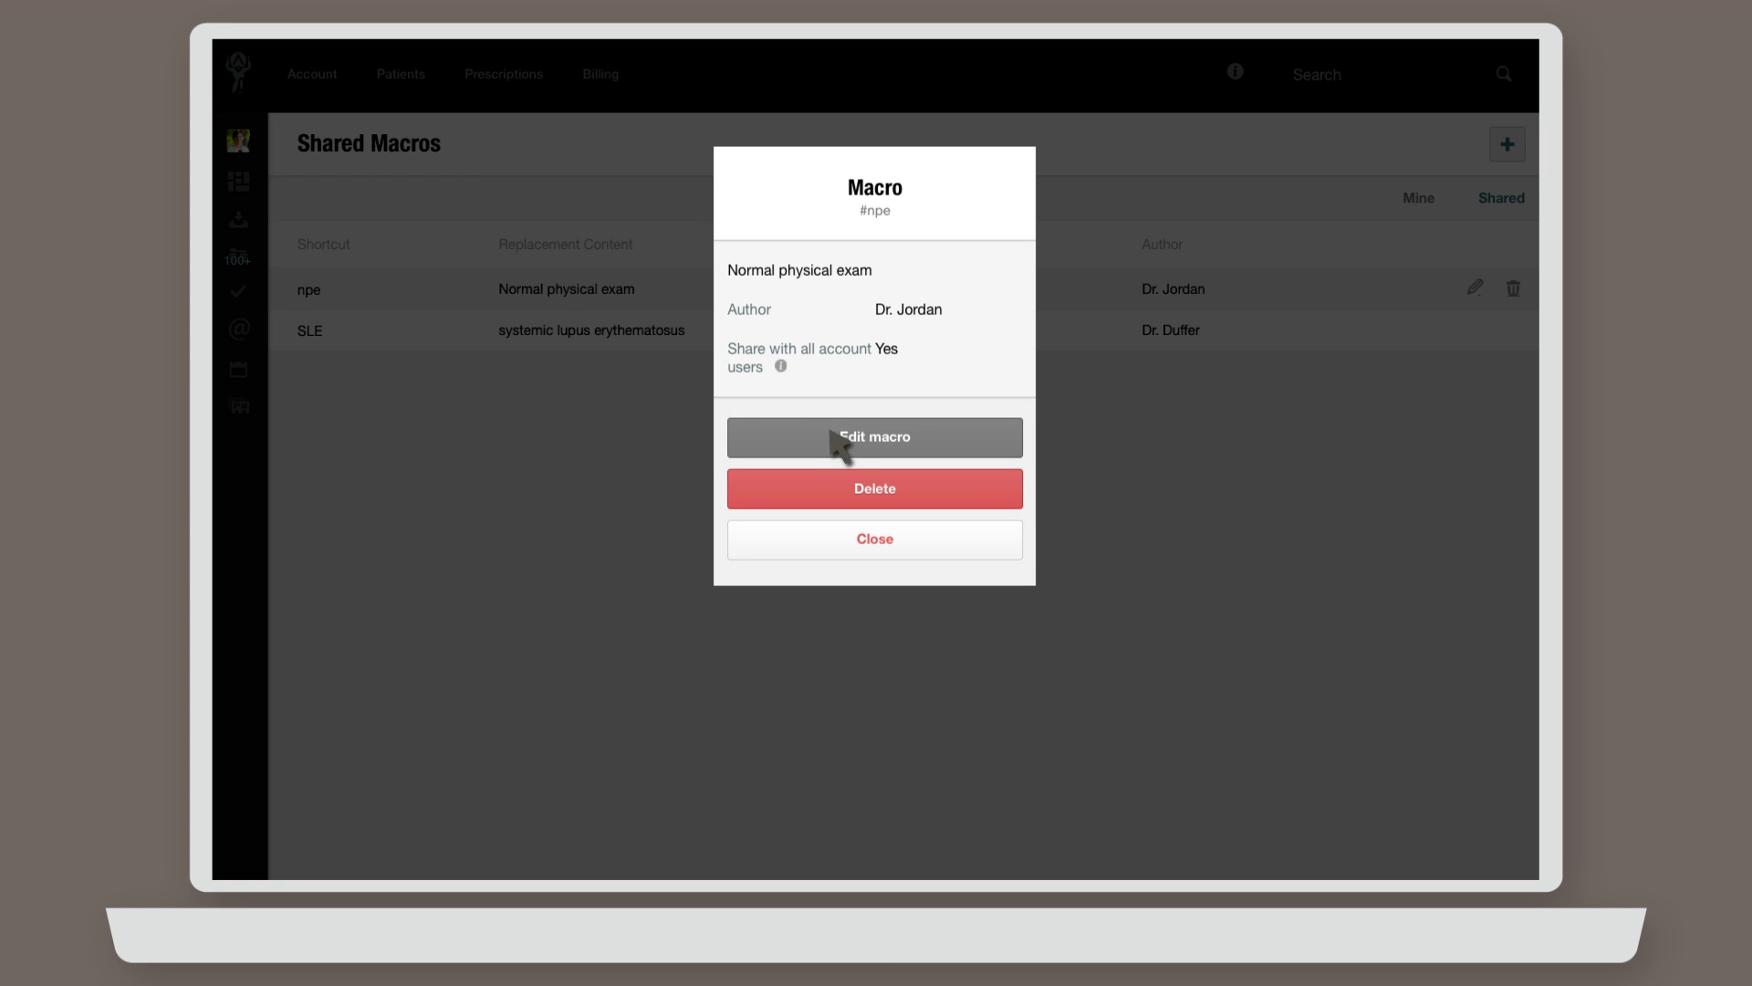
- Open the npe macro's edit form from its details
{"action": "left_click", "coordinate": [842, 440]}
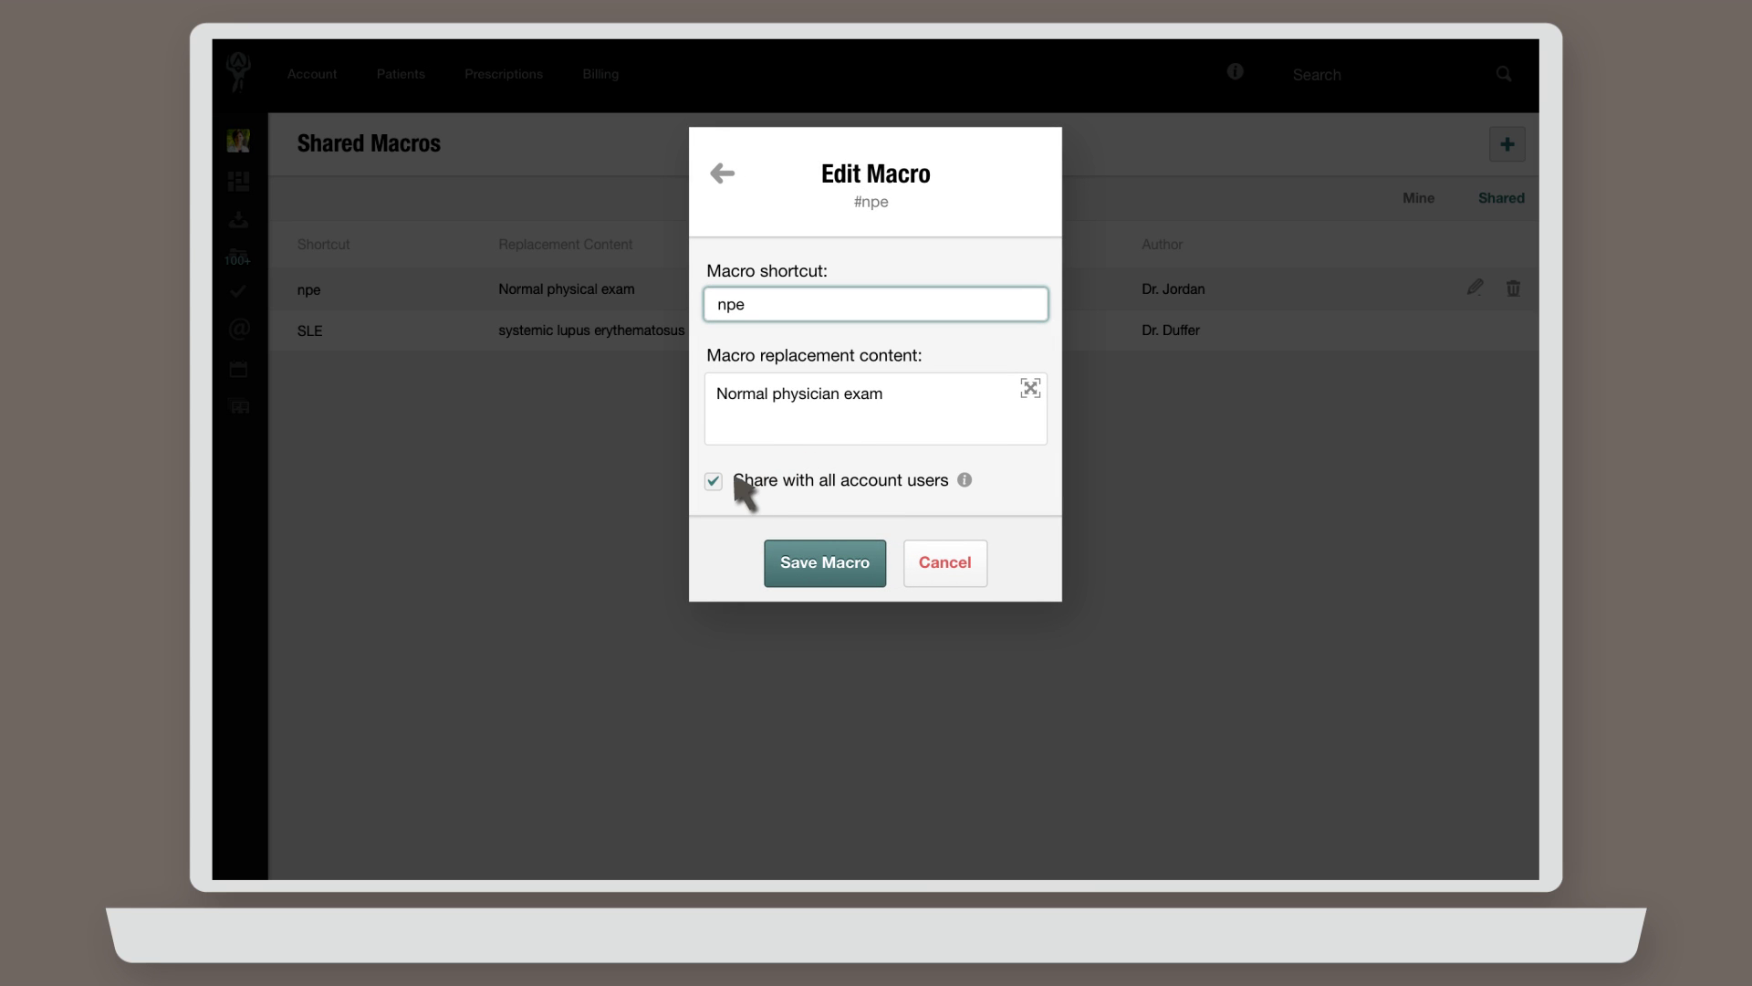